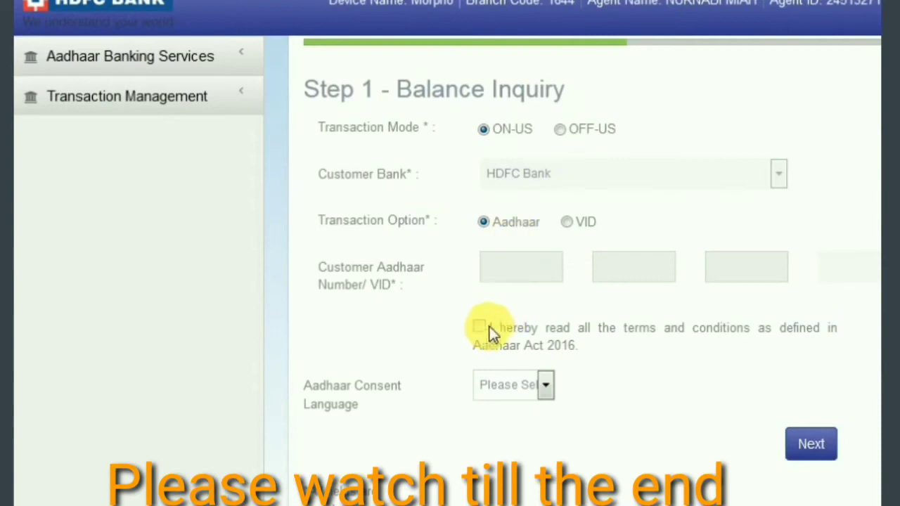
Choose English Aadhaar consent, accept the terms, enter the customer's Aadhaar number and continue to Step 2.
{"action": "left_click", "coordinate": [505, 391]}
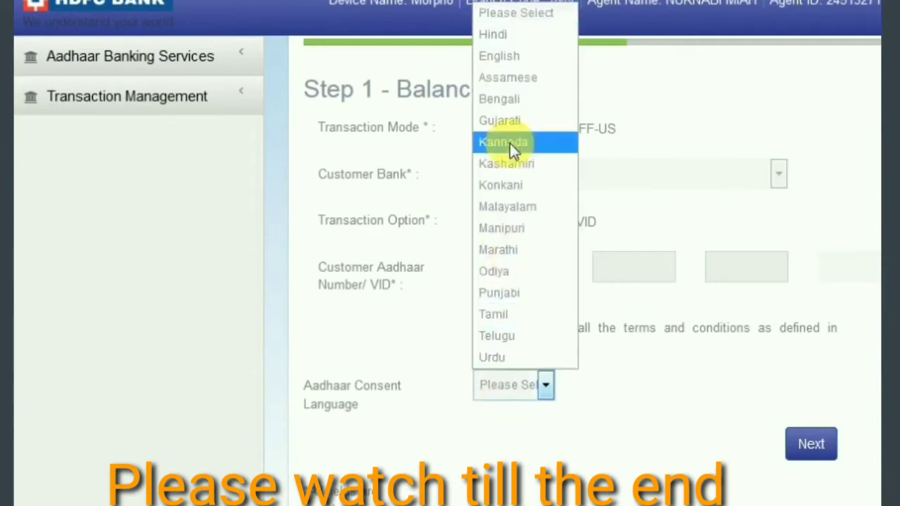
{"action": "left_click", "coordinate": [510, 62]}
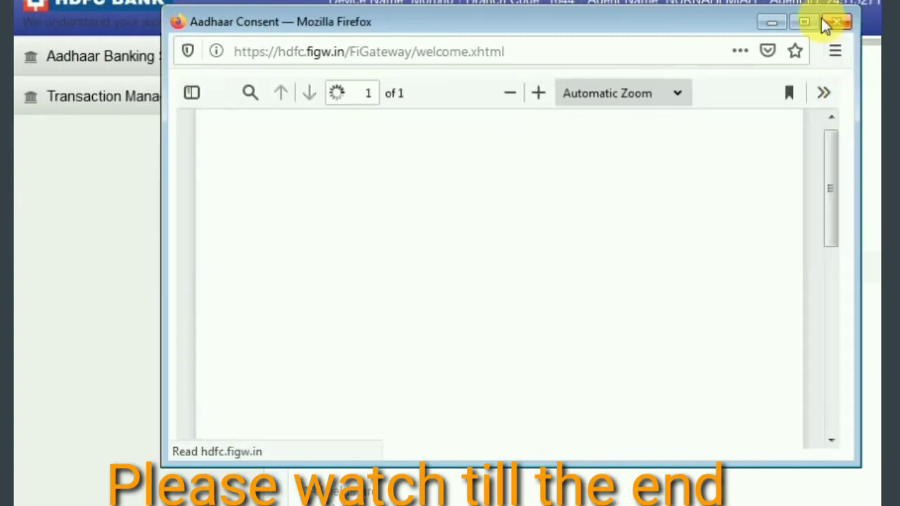
{"action": "left_click", "coordinate": [830, 22]}
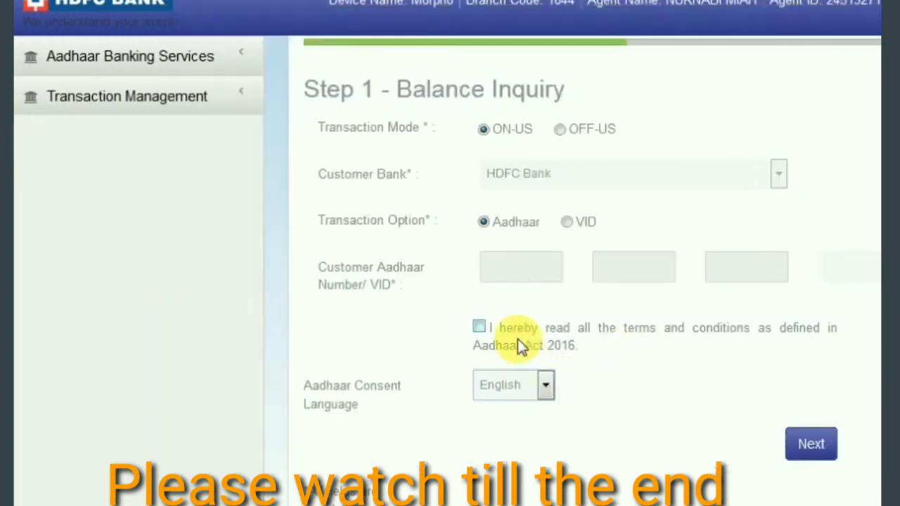
{"action": "left_click", "coordinate": [479, 328]}
{"action": "left_click", "coordinate": [533, 267]}
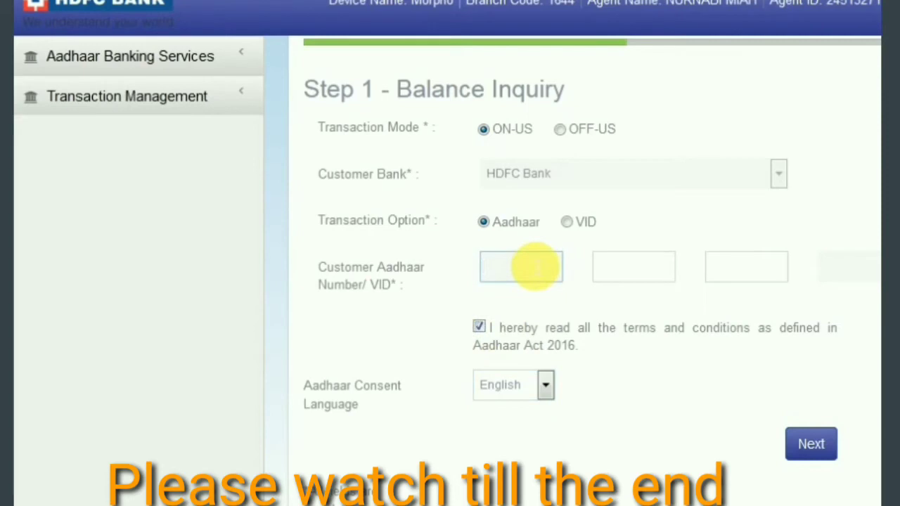
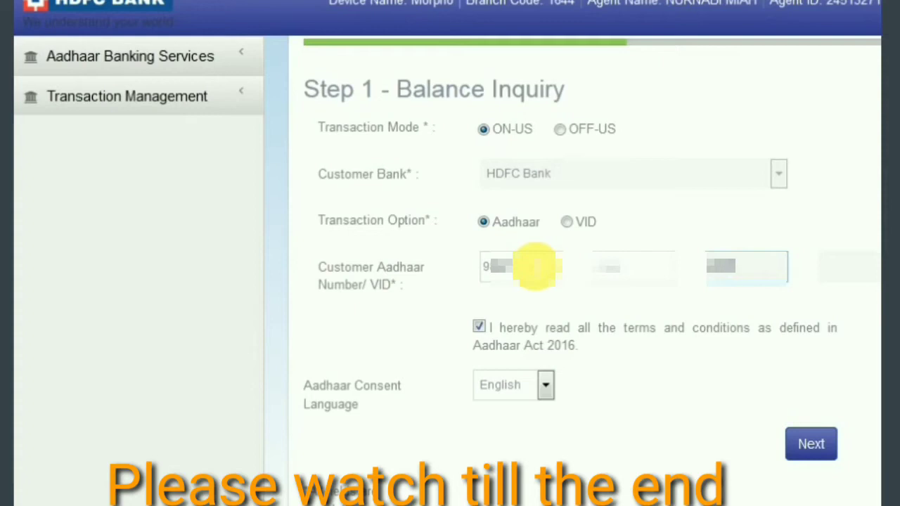
{"action": "left_click", "coordinate": [816, 453]}
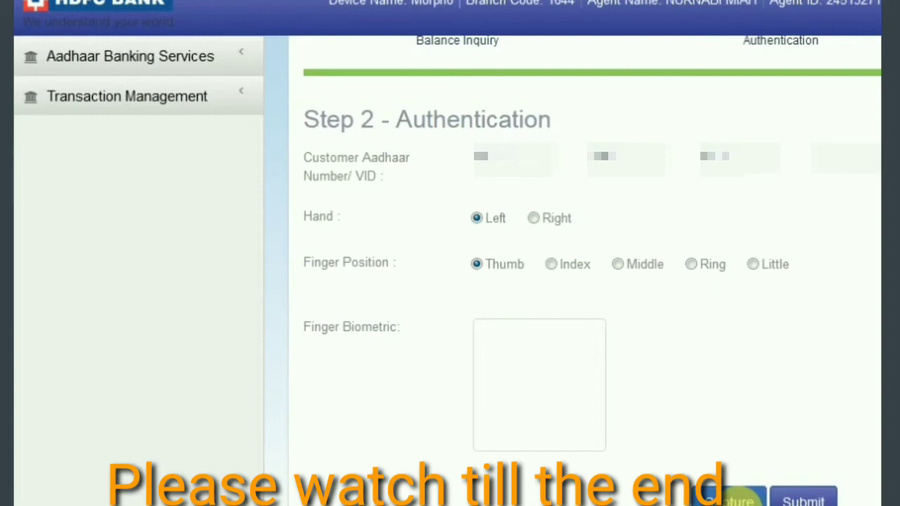
Attempt the left-thumb fingerprint capture and check the 'RD Service is not ready' error.
{"action": "left_click", "coordinate": [733, 498]}
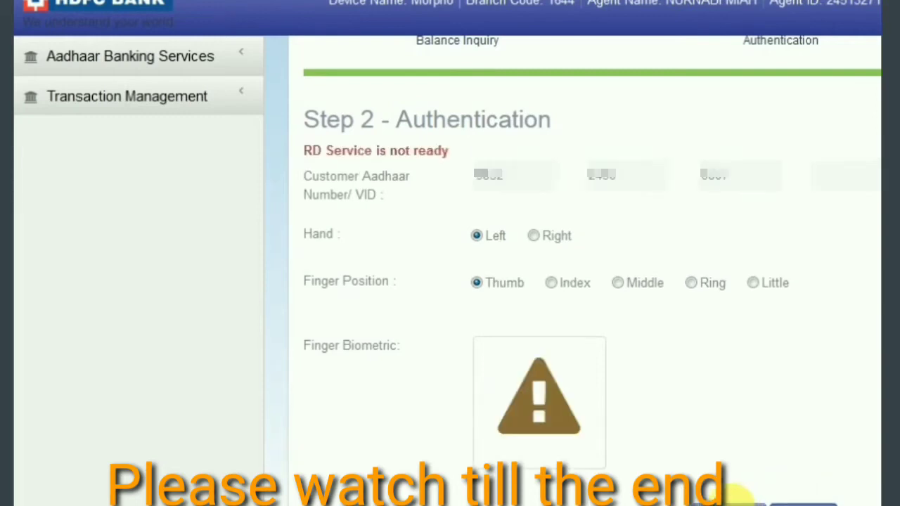
{"action": "left_click_drag", "start_coordinate": [307, 156], "coordinate": [449, 151]}
{"action": "left_click", "coordinate": [432, 194]}
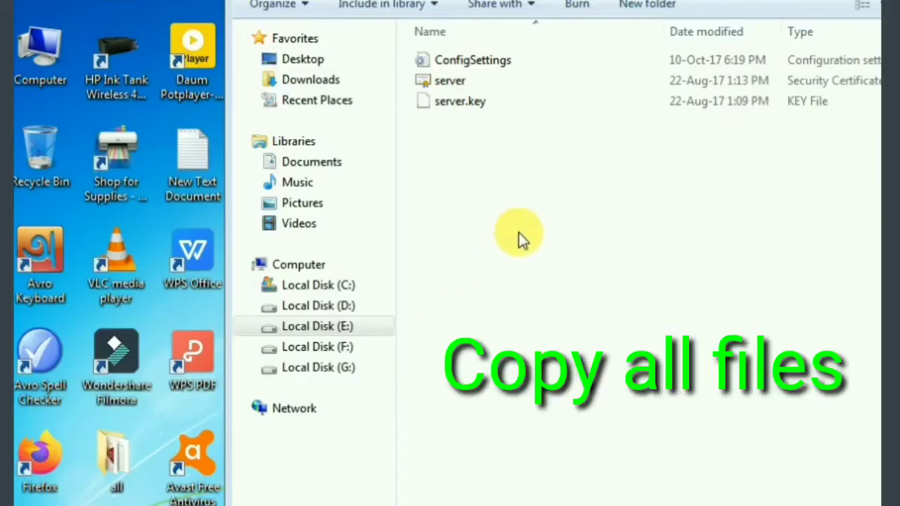
Copy the ConfigSettings, server and server.key files from the server folder.
{"action": "left_click_drag", "start_coordinate": [489, 203], "coordinate": [417, 53]}
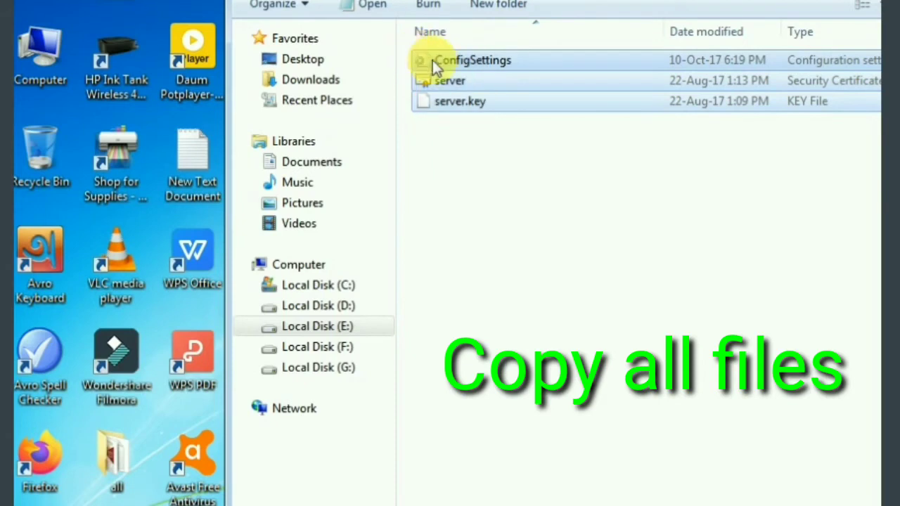
{"action": "right_click", "coordinate": [434, 64]}
{"action": "left_click", "coordinate": [481, 310]}
Paste them into C:\MorphoRdServiceL0Soft, replacing all existing files with the same names.
{"action": "left_click", "coordinate": [349, 285]}
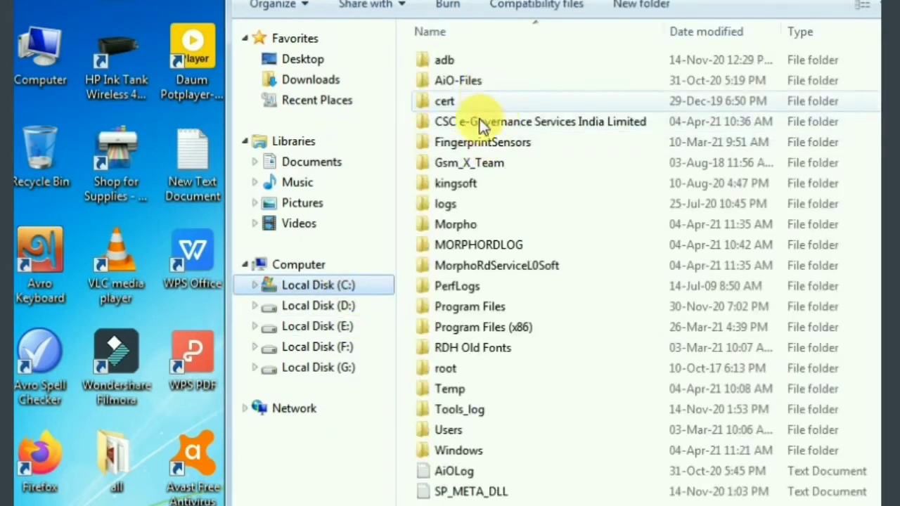
{"action": "double_click", "coordinate": [474, 266]}
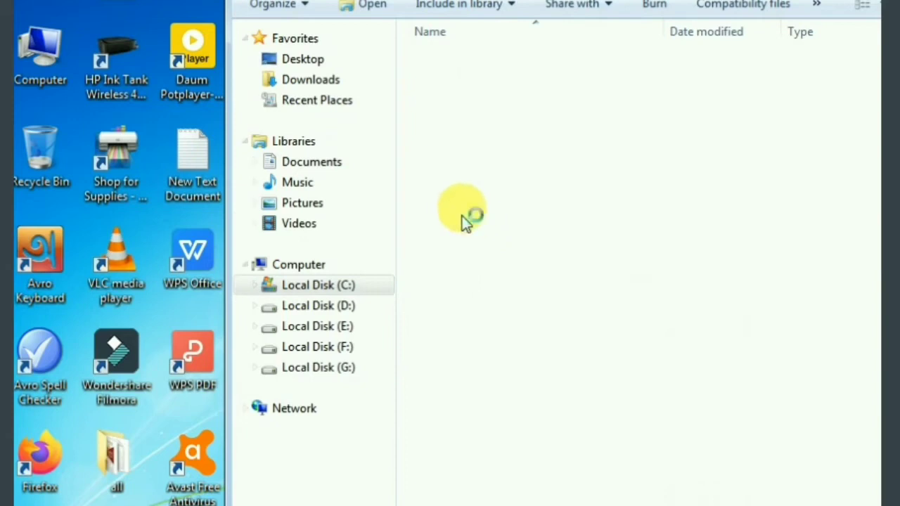
{"action": "right_click", "coordinate": [401, 189]}
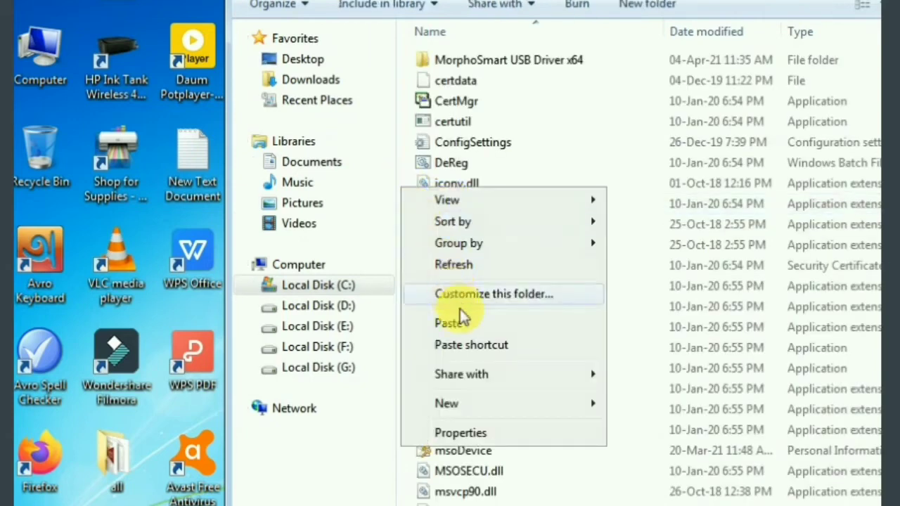
{"action": "left_click", "coordinate": [460, 320]}
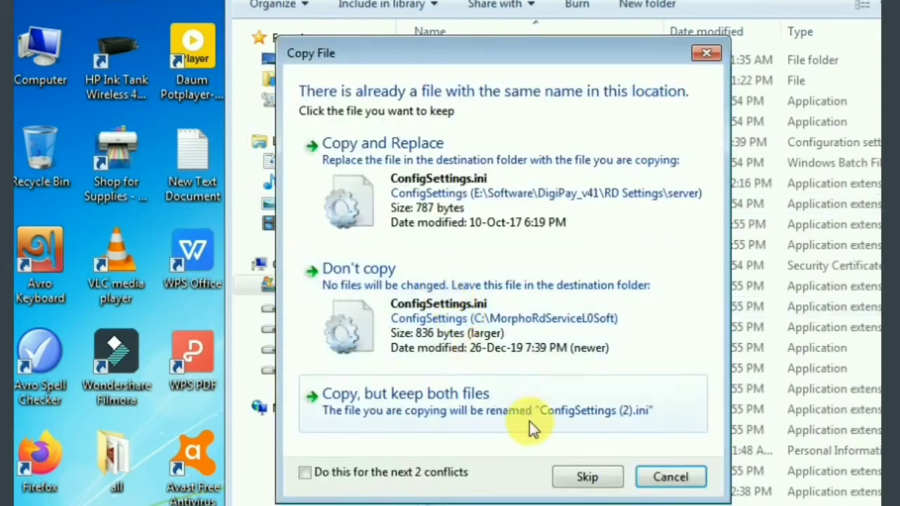
{"action": "left_click", "coordinate": [343, 473]}
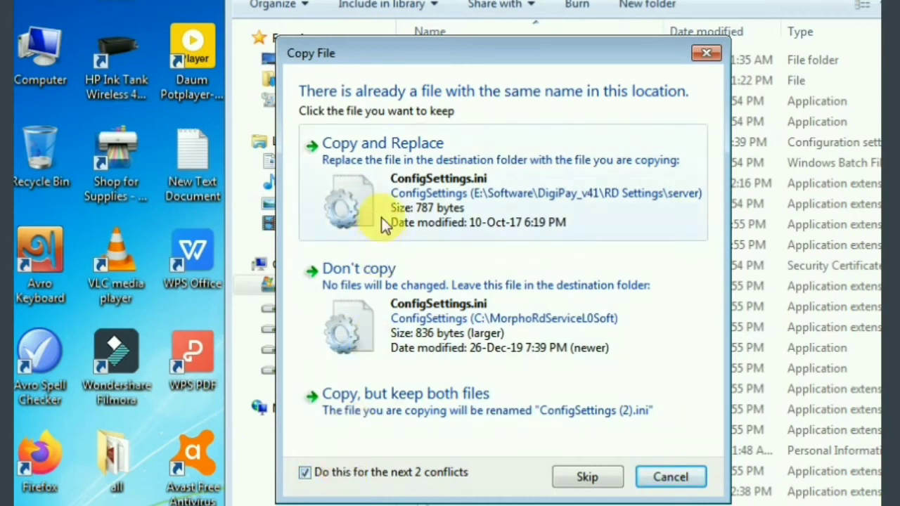
{"action": "left_click", "coordinate": [381, 217]}
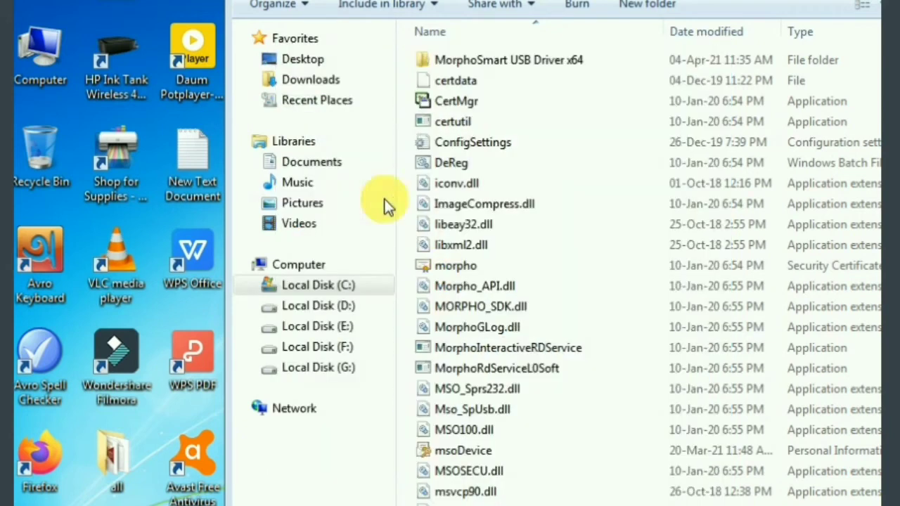
Change CommunicationMode from 0 to 1 in ConfigSettings, save the file and close Notepad.
{"action": "double_click", "coordinate": [480, 142]}
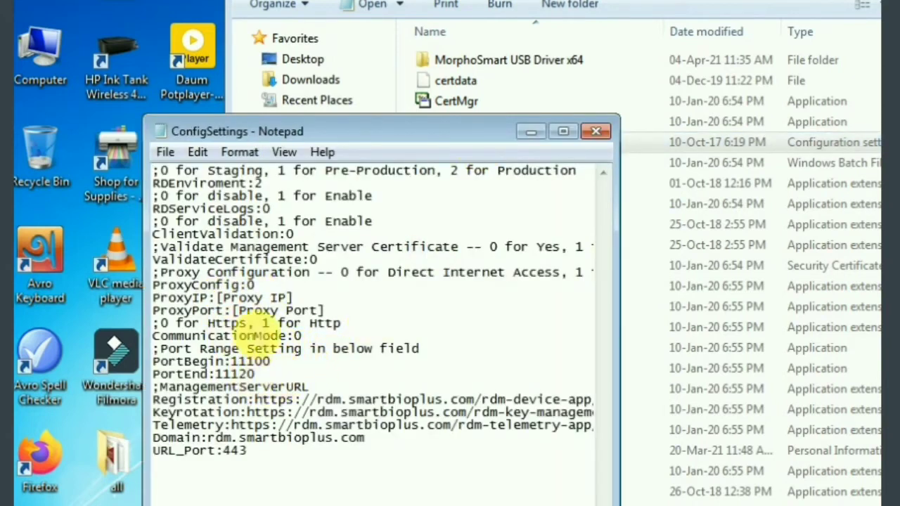
{"action": "double_click", "coordinate": [352, 349]}
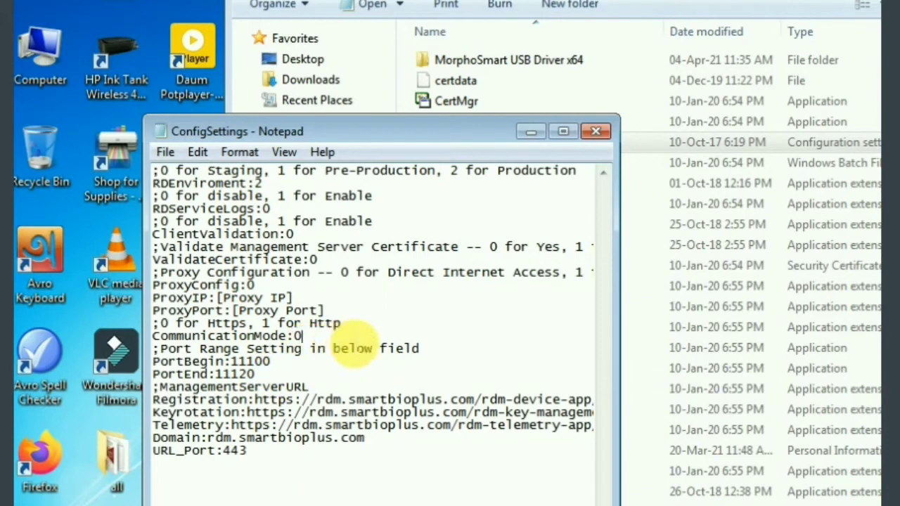
{"action": "left_click", "coordinate": [352, 339]}
{"action": "type", "text": "1"}
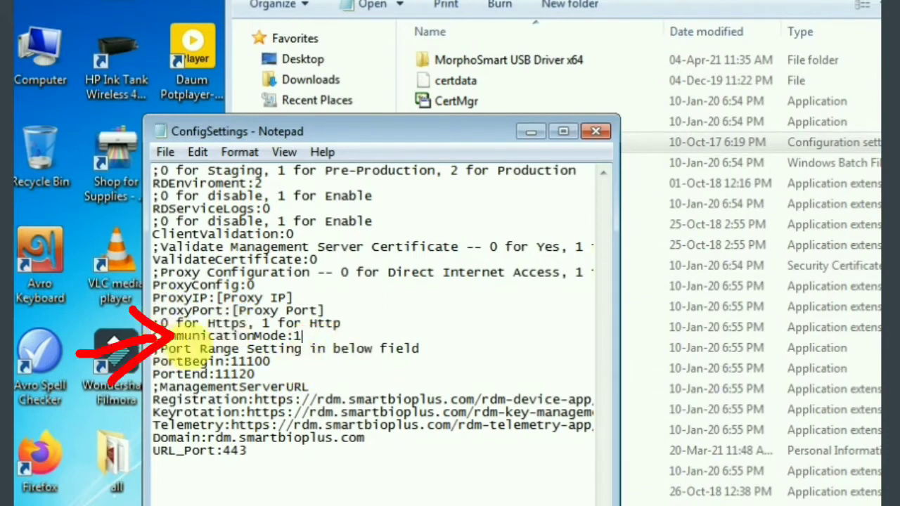
{"action": "left_click", "coordinate": [168, 156]}
{"action": "left_click", "coordinate": [210, 219]}
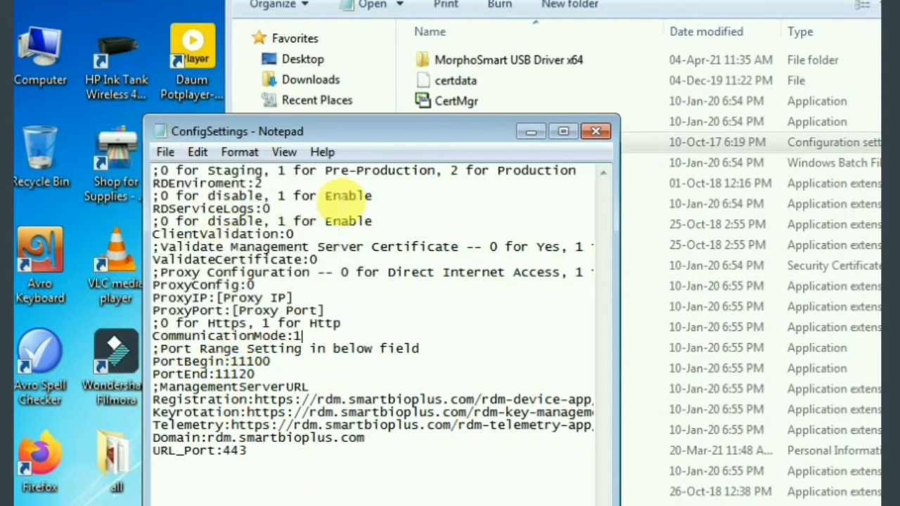
{"action": "left_click", "coordinate": [596, 131]}
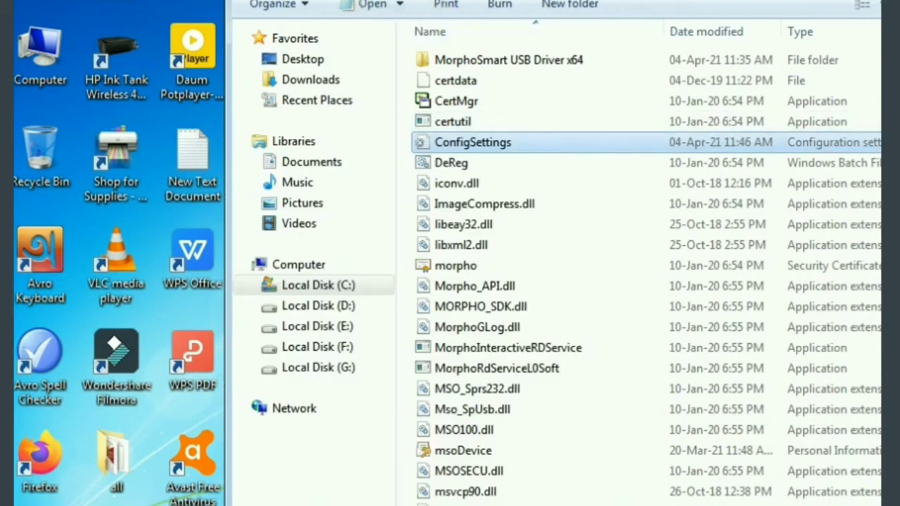
Close the MorphoRdServiceL0Soft window and run the RD Settings batch file as administrator.
{"action": "key", "text": "alt+F4"}
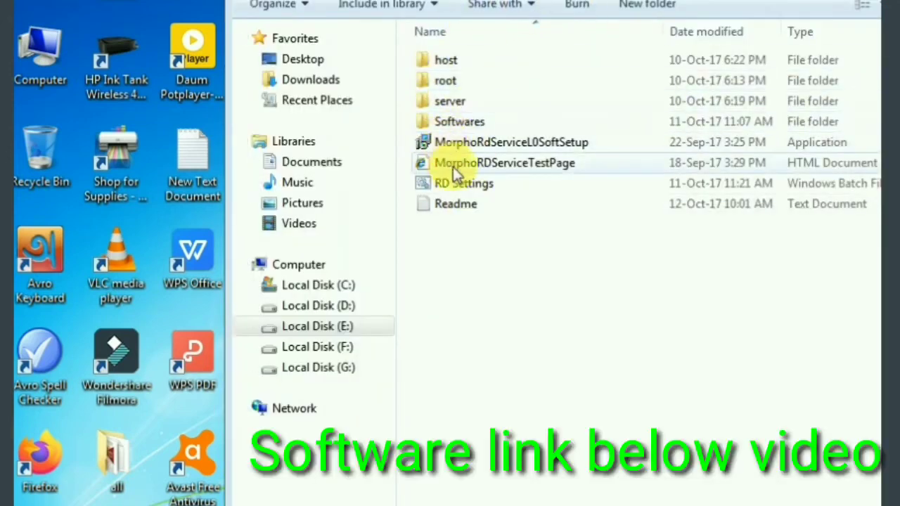
{"action": "right_click", "coordinate": [459, 187]}
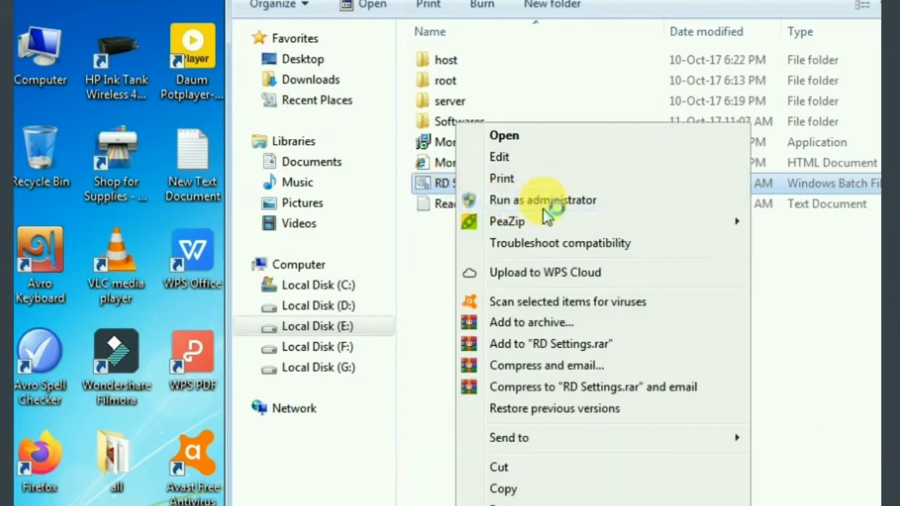
{"action": "left_click", "coordinate": [543, 209]}
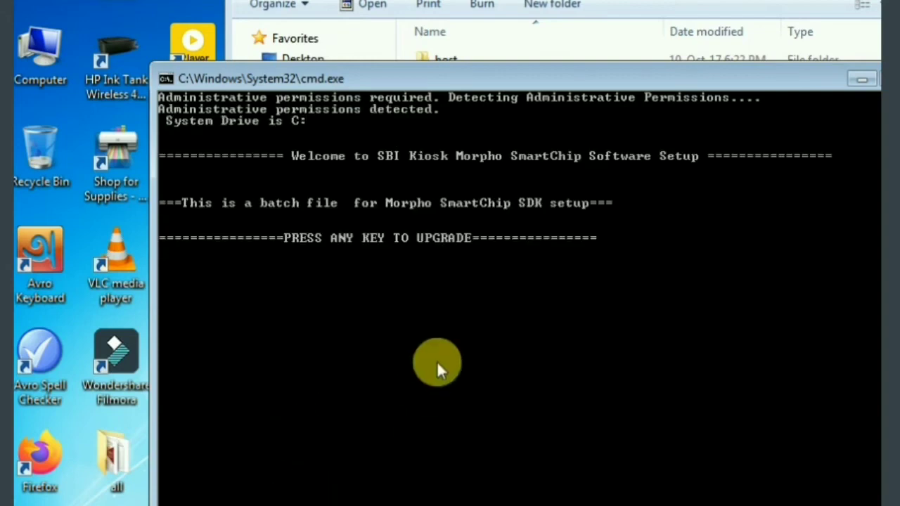
Continue the setup script, start the Morpho RD Service Driver install and ignore the libxml2.dll errors.
{"action": "key", "text": "Return"}
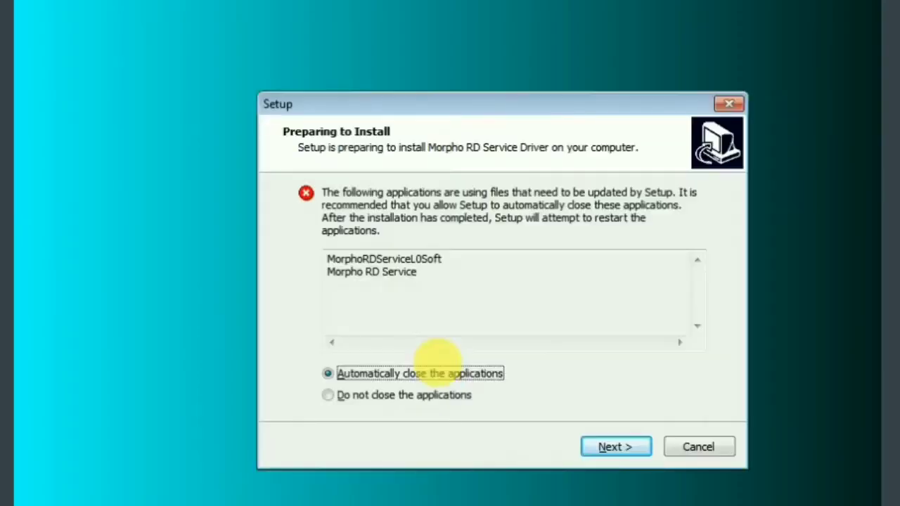
{"action": "left_click", "coordinate": [636, 452]}
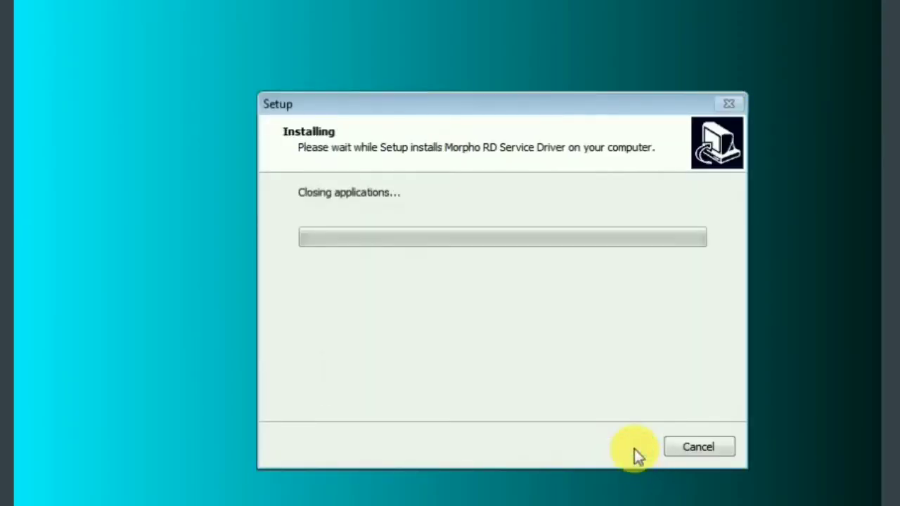
{"action": "left_click", "coordinate": [693, 380]}
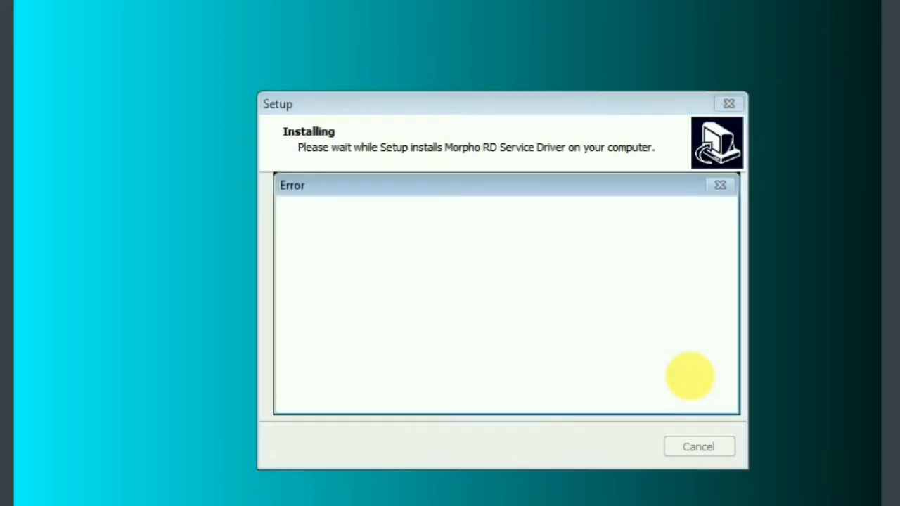
{"action": "left_click", "coordinate": [673, 384]}
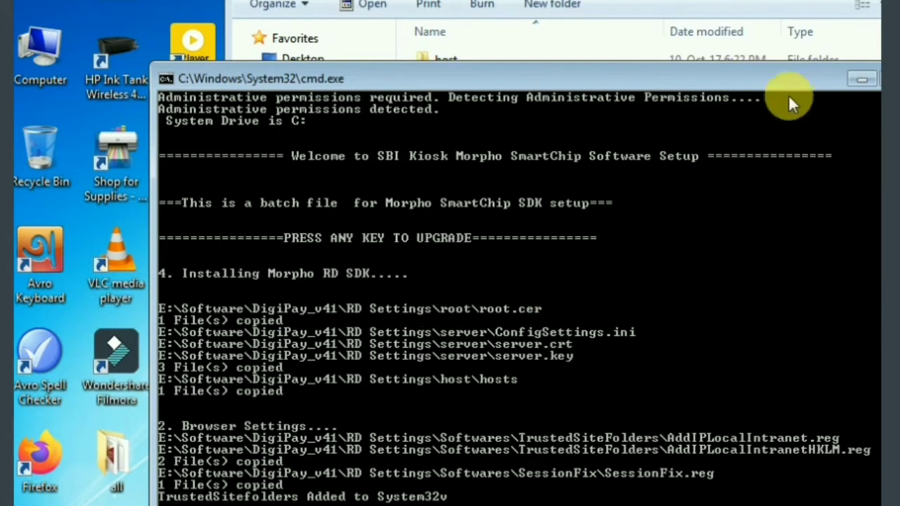
Move the setup console window to follow the script's output as it runs.
{"action": "left_click_drag", "start_coordinate": [780, 74], "coordinate": [707, 0]}
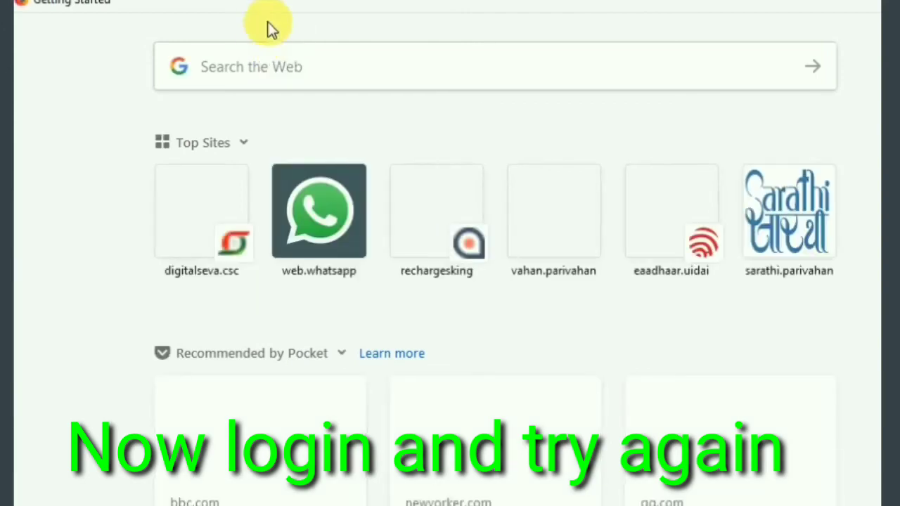
Decline Firefox as default browser and search 'hdfc bc login' from the hdfc address-bar suggestions.
{"action": "left_click", "coordinate": [288, 1]}
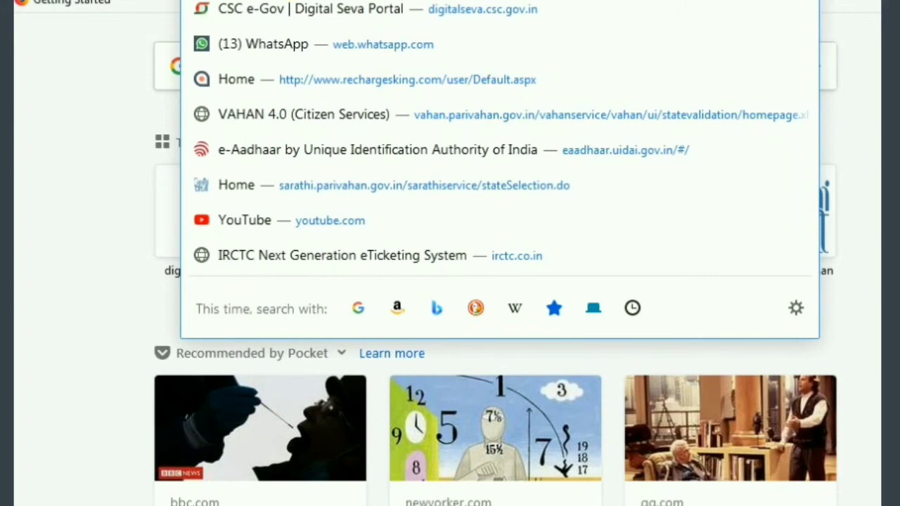
{"action": "type", "text": "hdfc"}
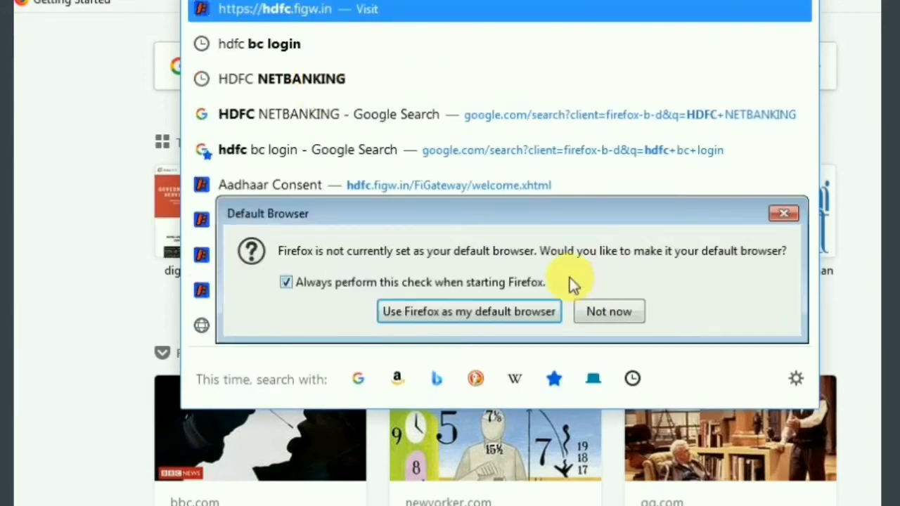
{"action": "left_click", "coordinate": [603, 312]}
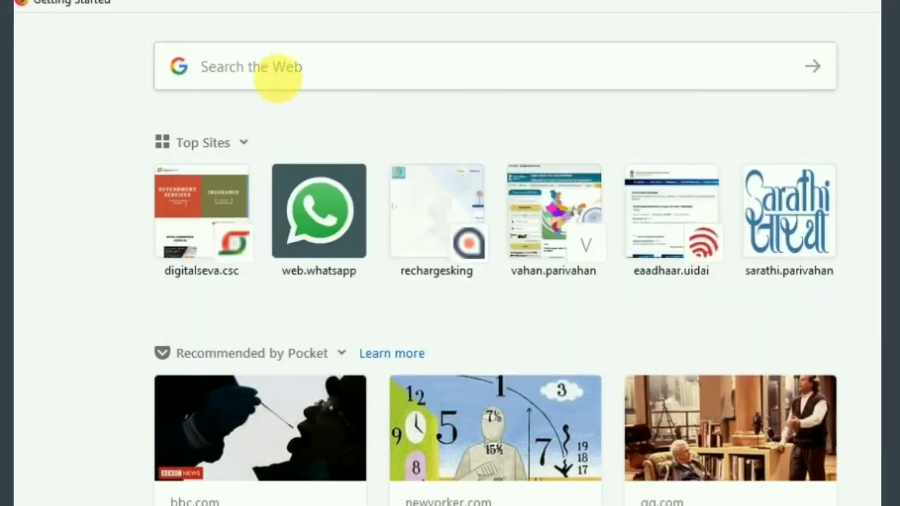
{"action": "type", "text": "hdfc"}
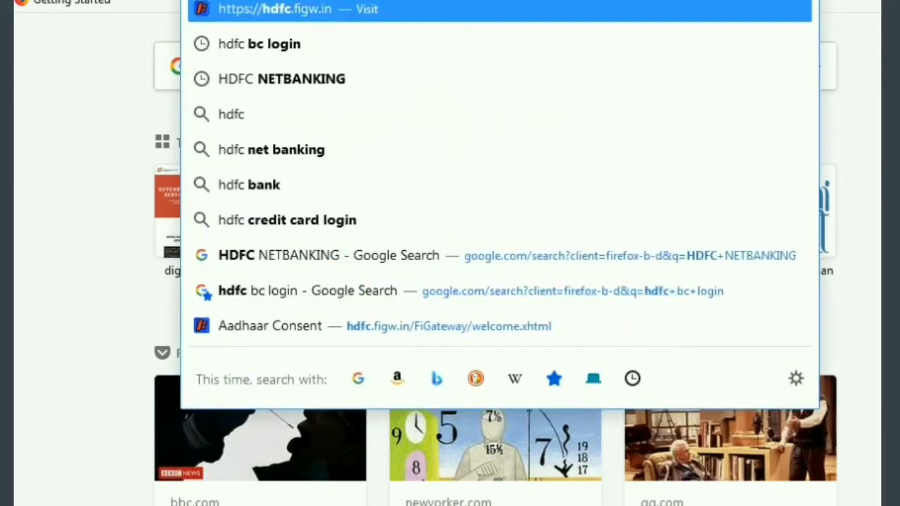
{"action": "left_click", "coordinate": [272, 55]}
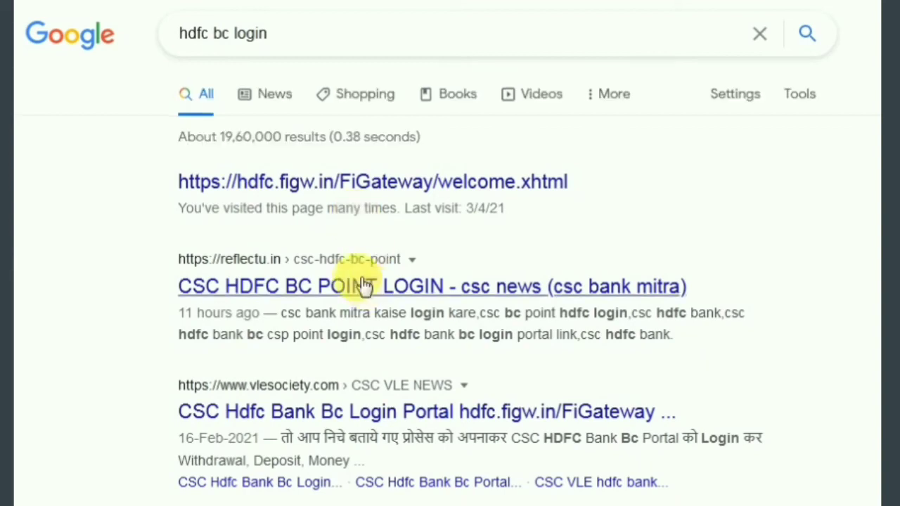
{"action": "left_click", "coordinate": [318, 185]}
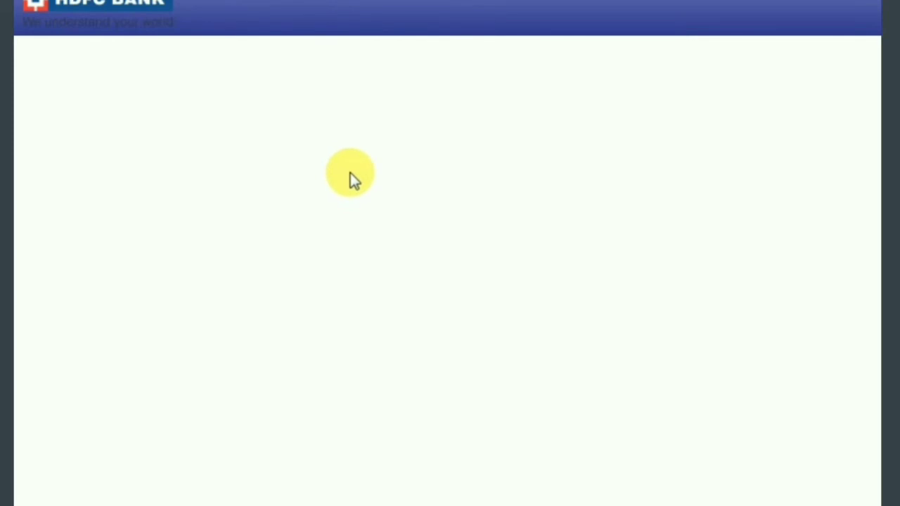
Enter the agent ID, request an OTP, keep Morpho as device, then enter and verify the OTP.
{"action": "left_click", "coordinate": [407, 172]}
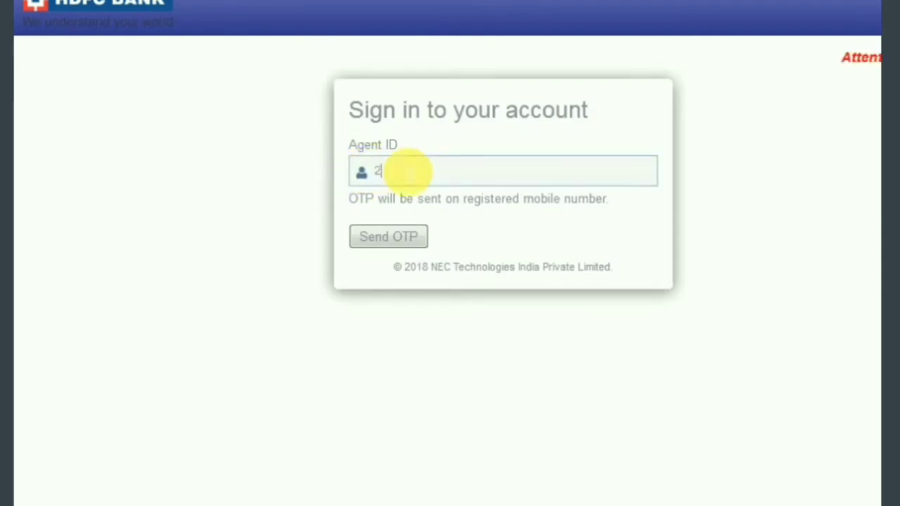
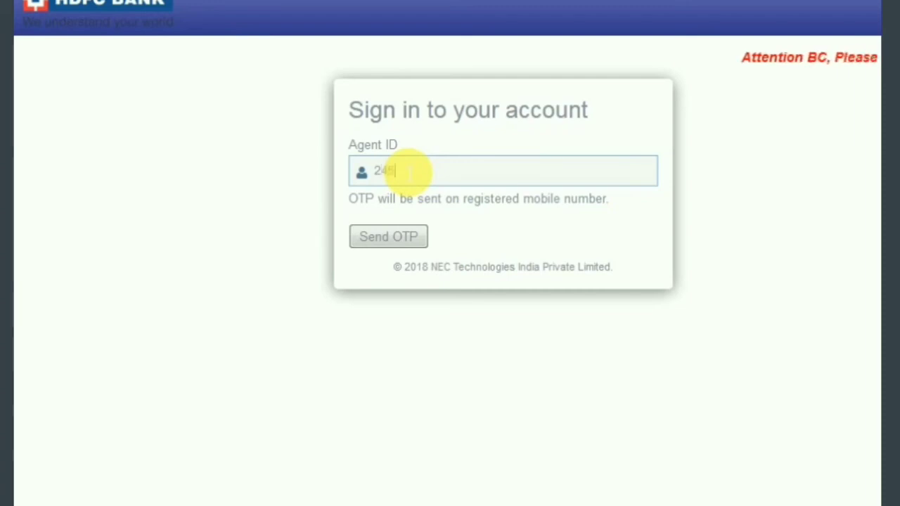
{"action": "type", "text": "*******"}
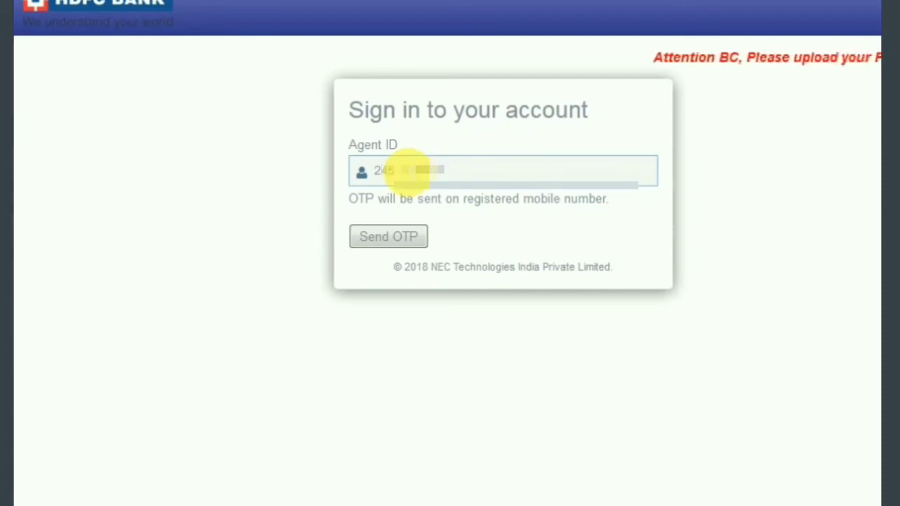
{"action": "left_click", "coordinate": [406, 242]}
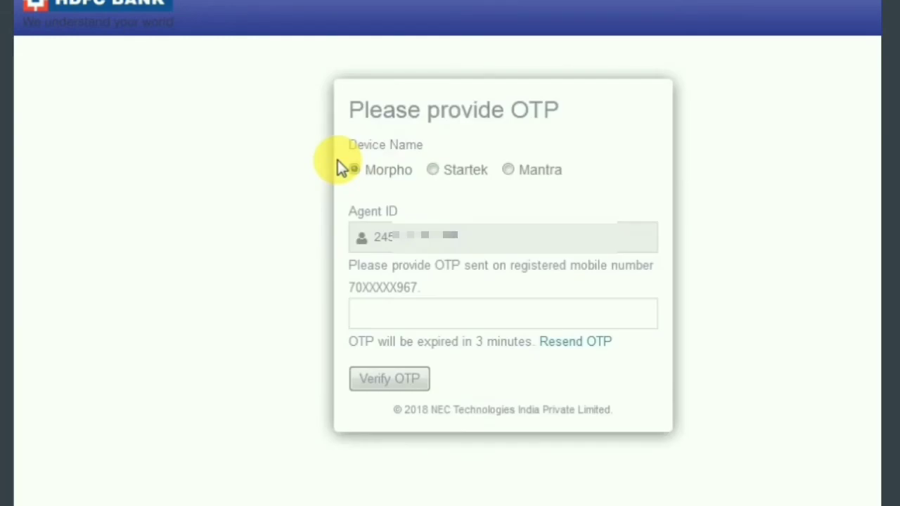
{"action": "left_click", "coordinate": [436, 322]}
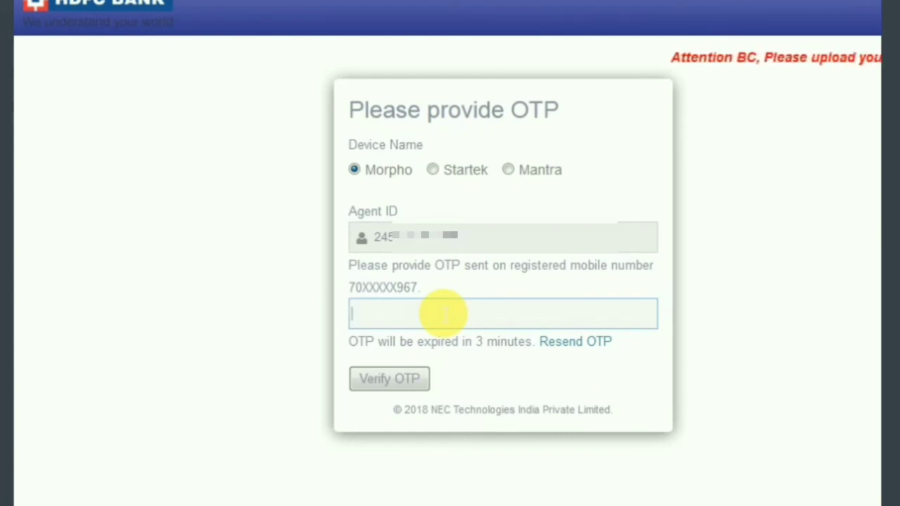
{"action": "type", "text": "•••"}
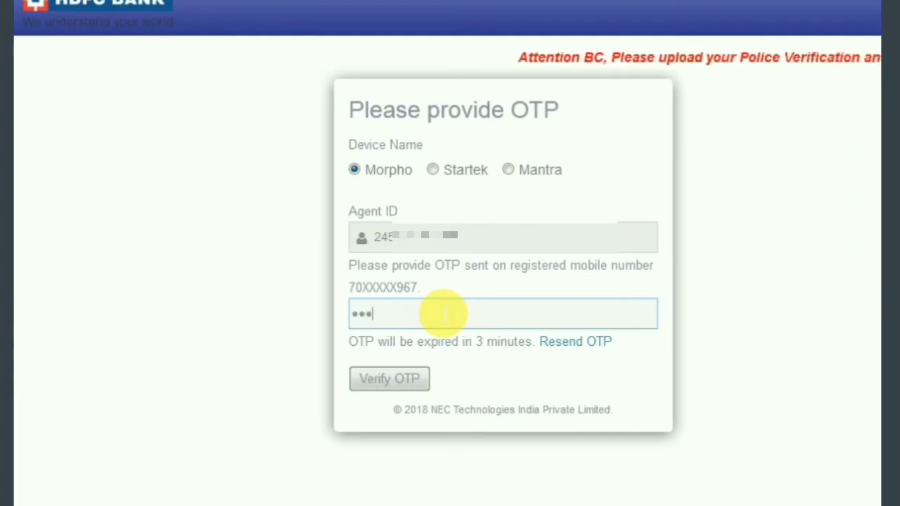
{"action": "type", "text": "•••"}
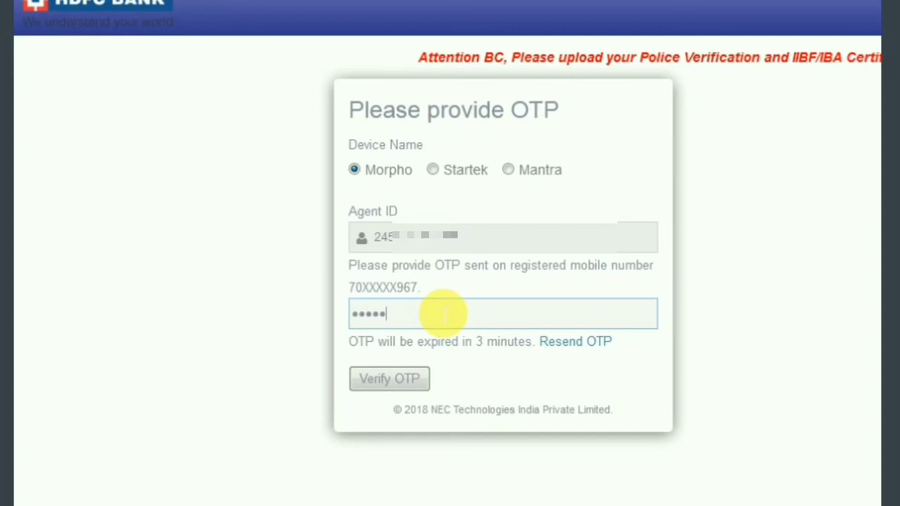
{"action": "left_click", "coordinate": [411, 382]}
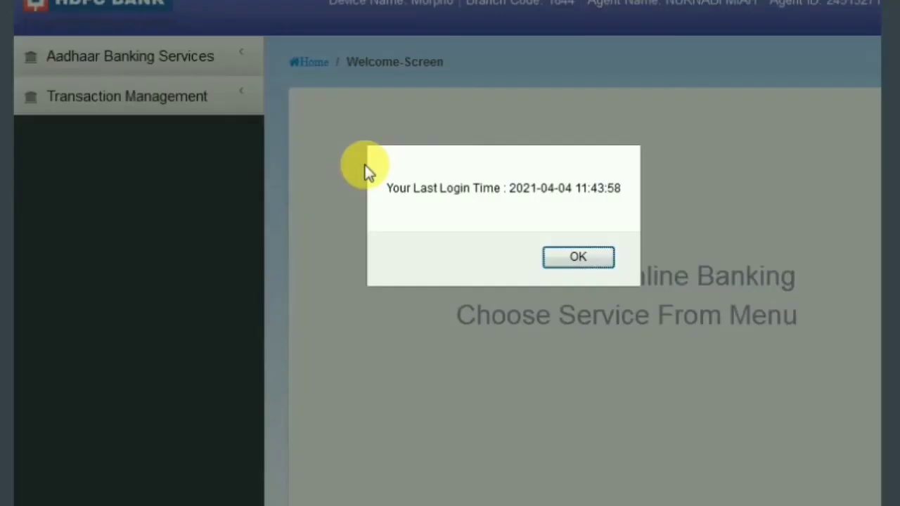
Dismiss the Last Login Time notice and open Balance Inquiry under Aadhaar Banking Services.
{"action": "left_click", "coordinate": [604, 260]}
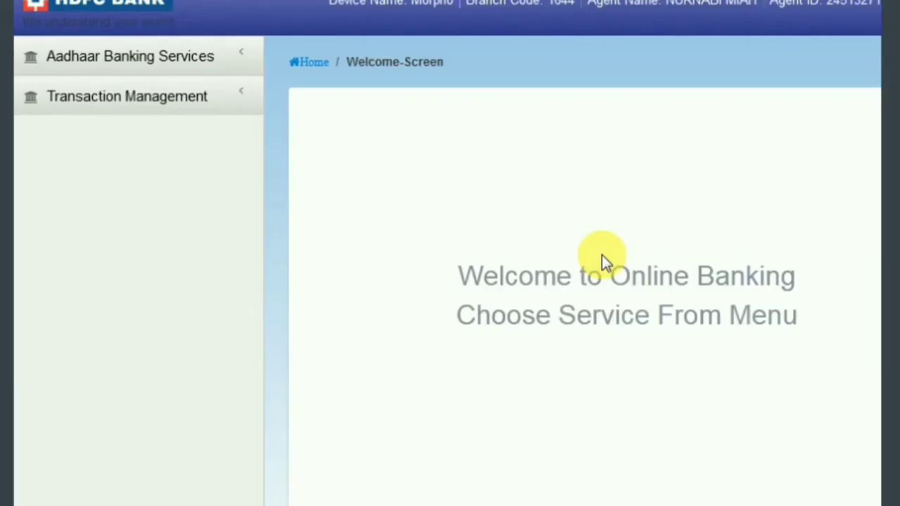
{"action": "left_click", "coordinate": [107, 63]}
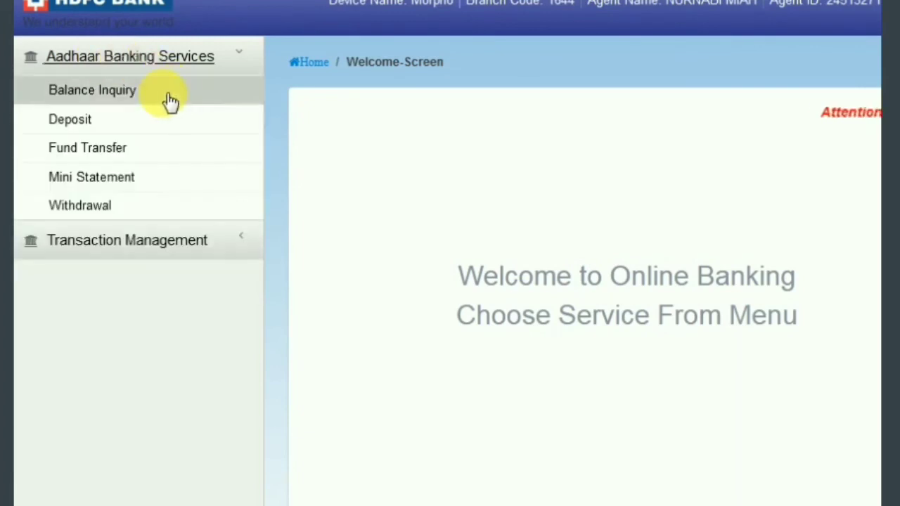
{"action": "left_click", "coordinate": [167, 99]}
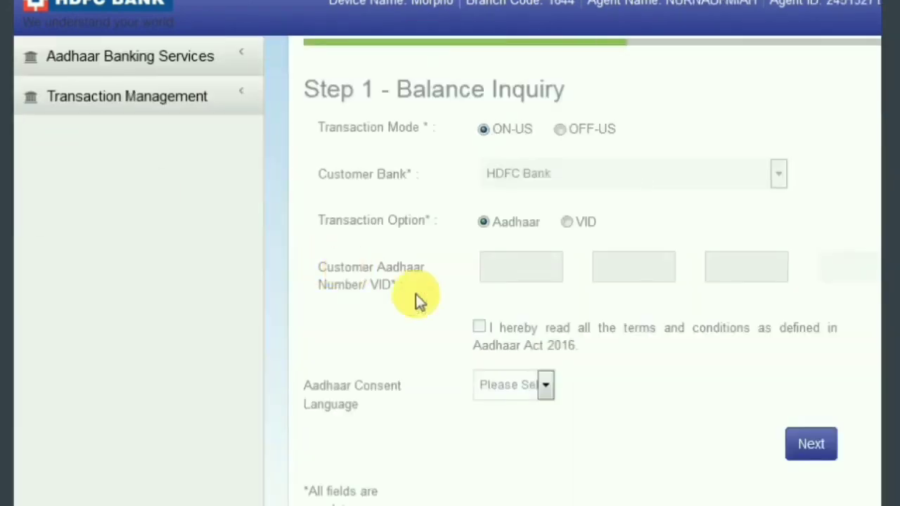
Set the Aadhaar consent language to English and accept the Aadhaar Act 2016 terms.
{"action": "left_click", "coordinate": [506, 375]}
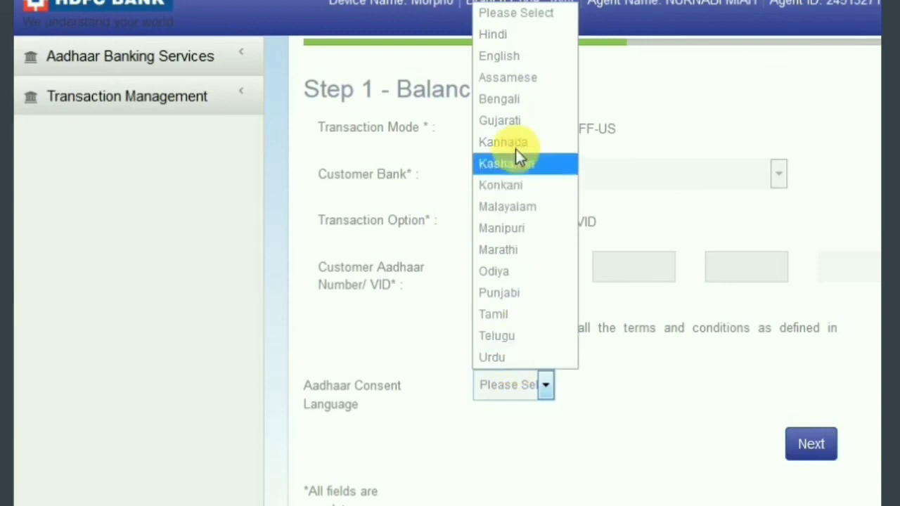
{"action": "left_click", "coordinate": [514, 56]}
{"action": "left_click", "coordinate": [505, 328]}
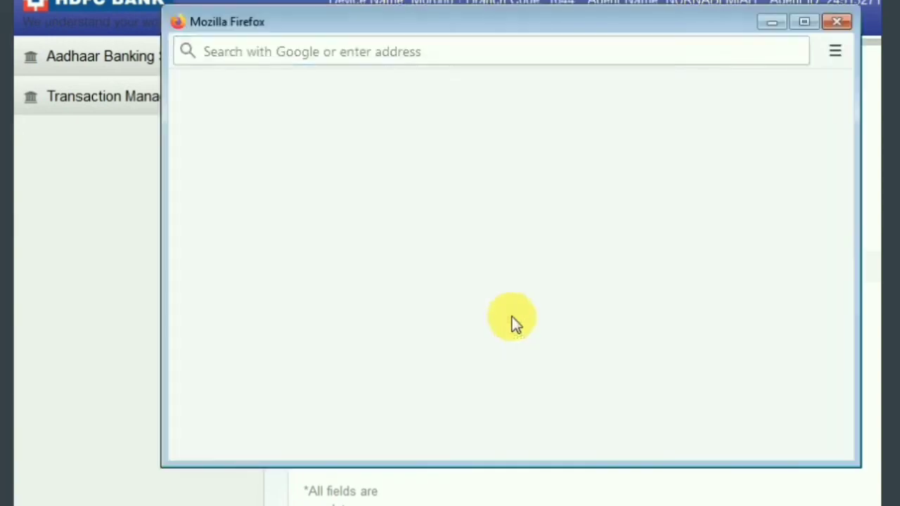
{"action": "left_click", "coordinate": [841, 23]}
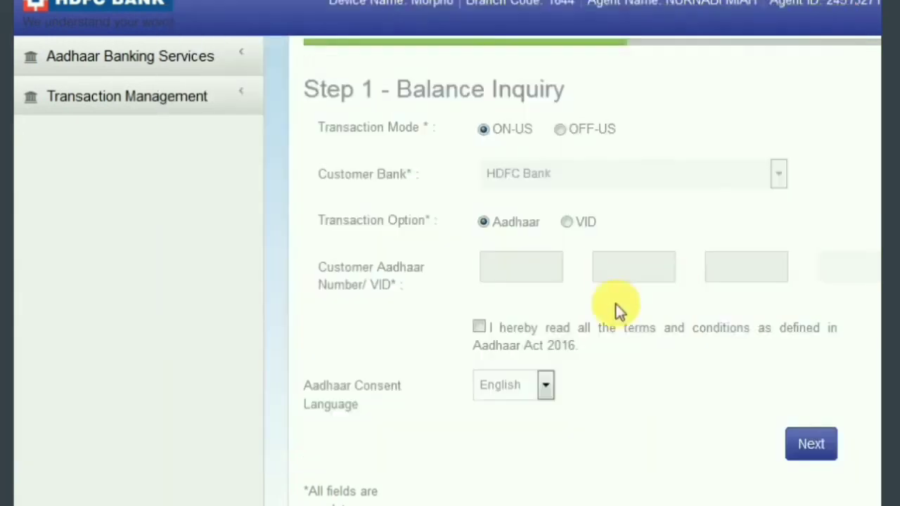
{"action": "left_click", "coordinate": [480, 328]}
Enter the customer's Aadhaar number and complete the fingerprint scan.
{"action": "left_click", "coordinate": [531, 271]}
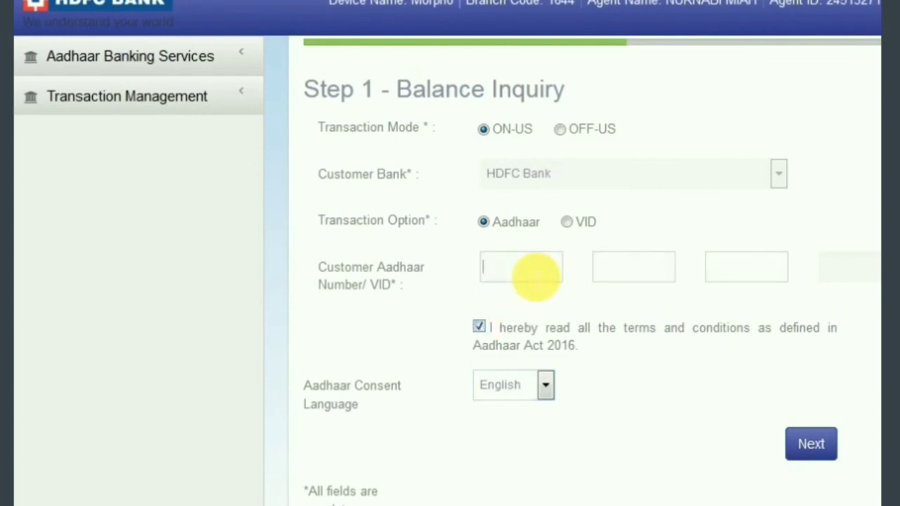
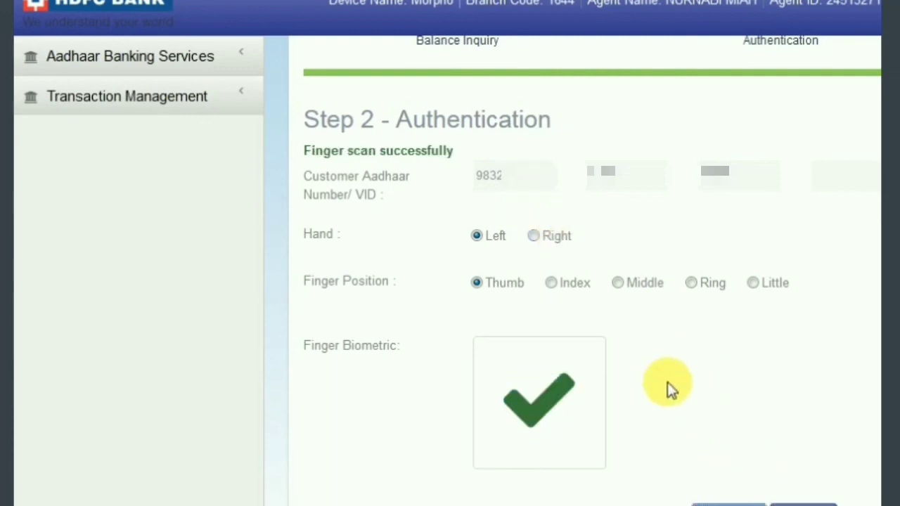
{"action": "left_click", "coordinate": [141, 59]}
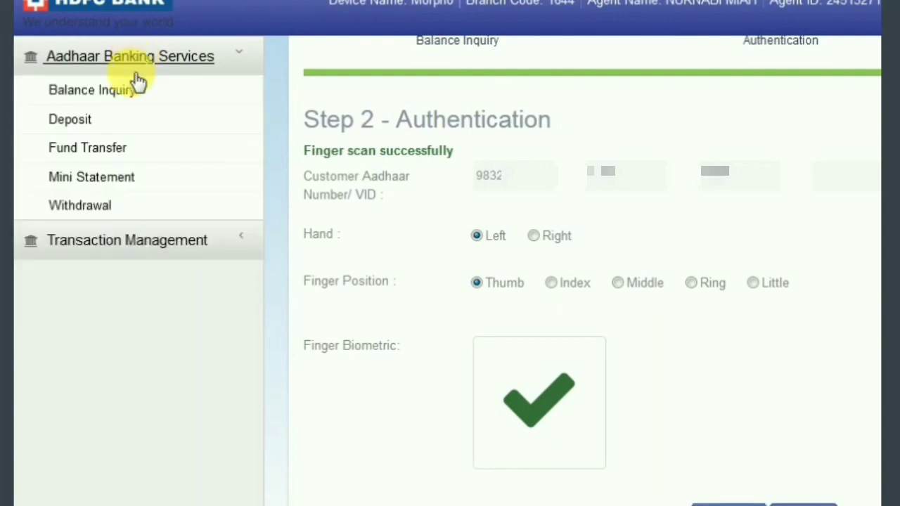